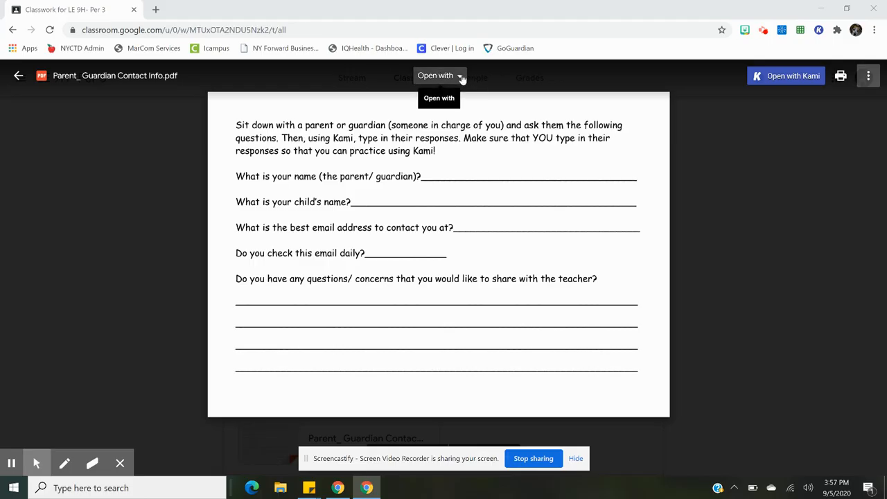
# - Open Parent_ Guardian Contact Info.pdf in Kami and activate the Select tool
pyautogui.click(461, 77)
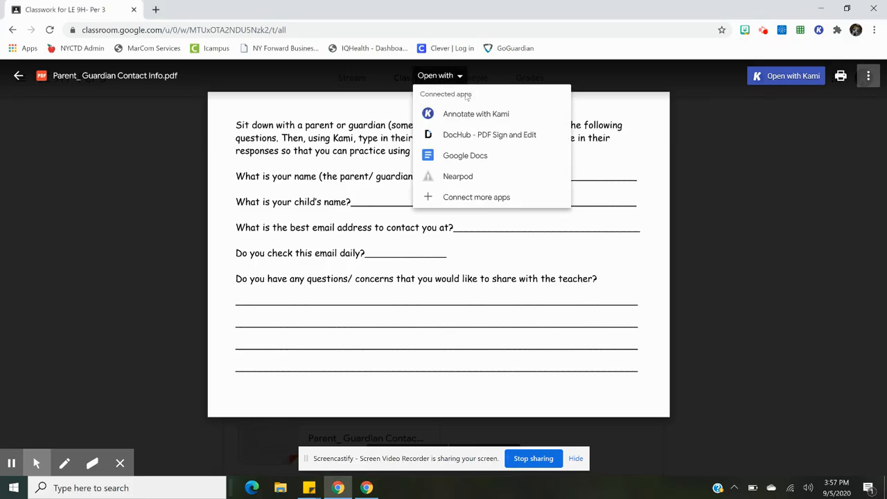
pyautogui.click(770, 80)
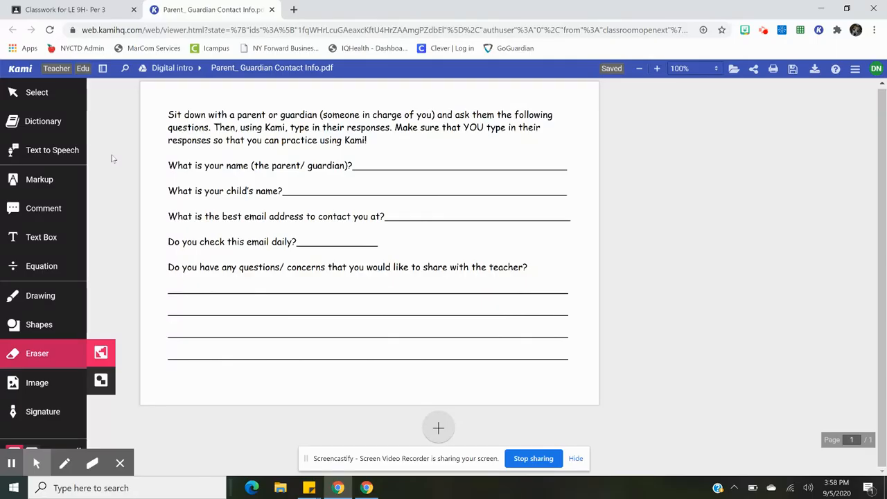
pyautogui.click(62, 99)
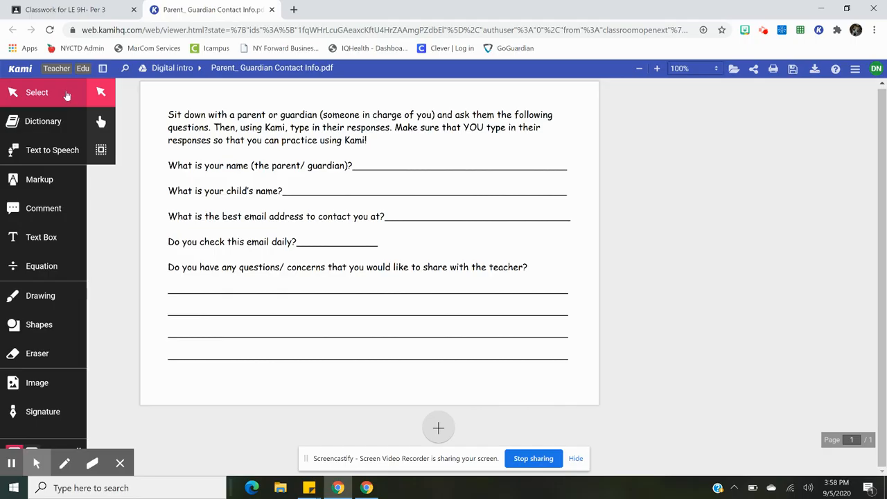
# - Have Text to Speech read the opening sentence of the instructions aloud, from "Sit down with a parent" to "questions"
pyautogui.click(65, 157)
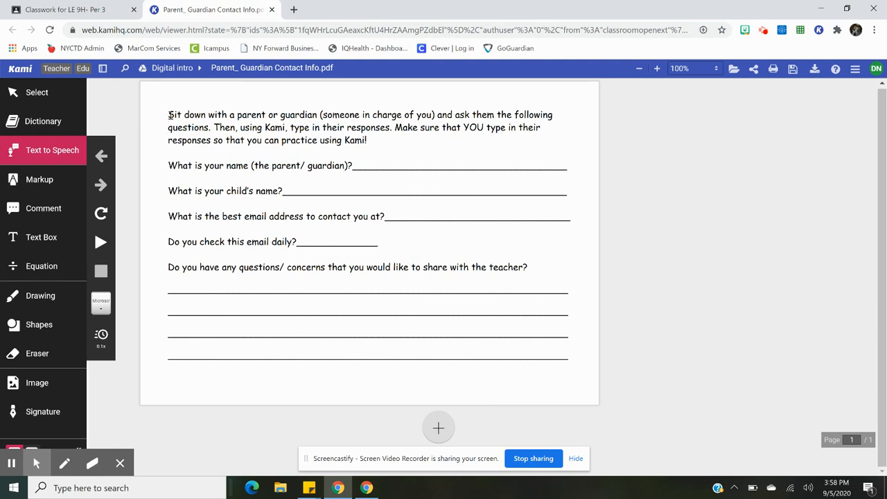
pyautogui.moveTo(169, 115); pyautogui.dragTo(209, 128)
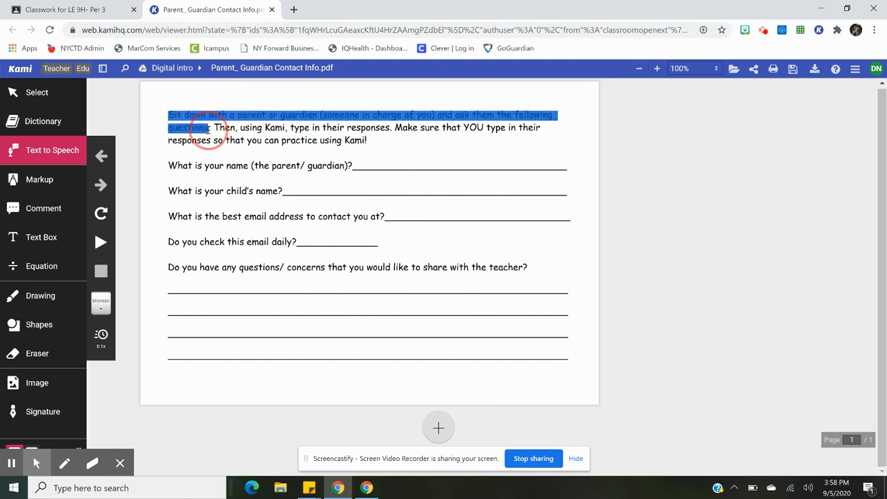
pyautogui.click(101, 245)
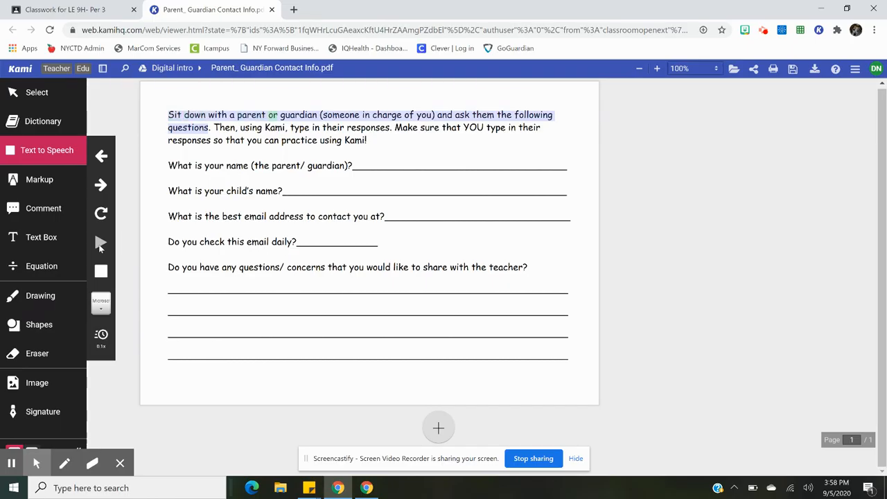
# - Raise the Text to Speech reading speed to 1.1x and reset it to the default 1.0x
pyautogui.click(102, 337)
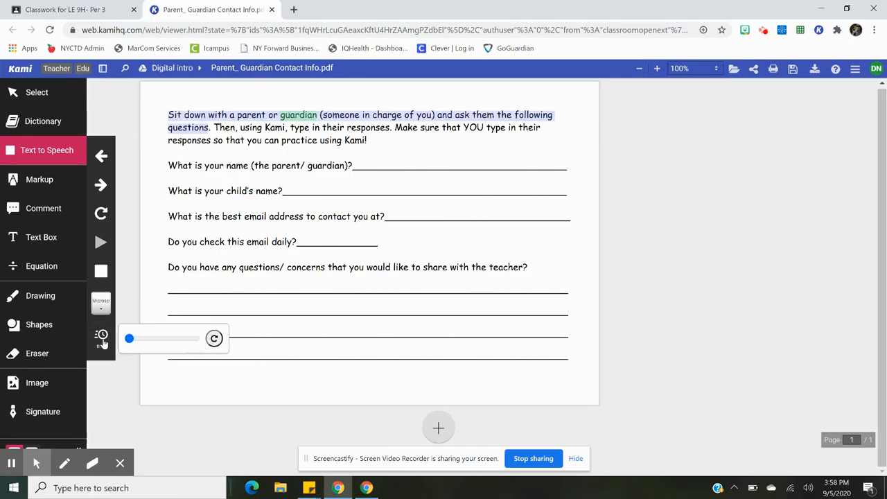
pyautogui.click(131, 340)
pyautogui.moveTo(139, 345); pyautogui.dragTo(166, 346)
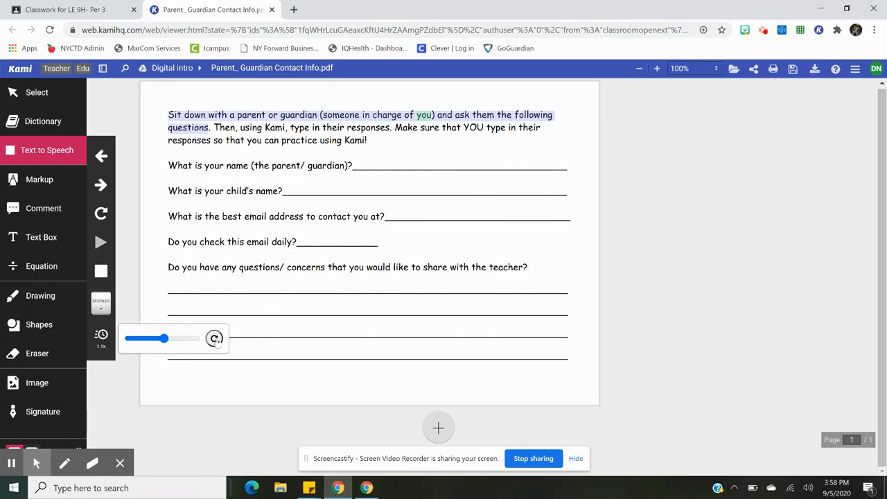
pyautogui.click(214, 338)
# - Stop the current reading, replay the opening sentence aloud at the default speed, and stop it partway
pyautogui.click(102, 273)
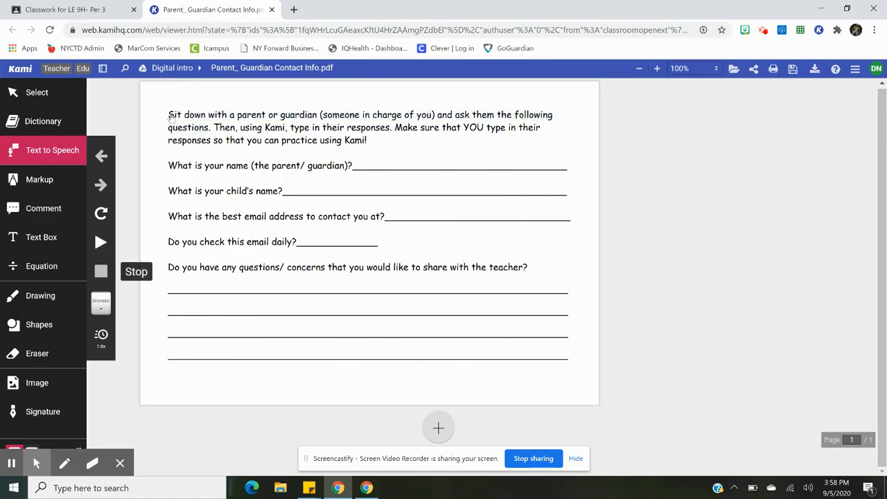
pyautogui.moveTo(171, 118); pyautogui.dragTo(211, 128)
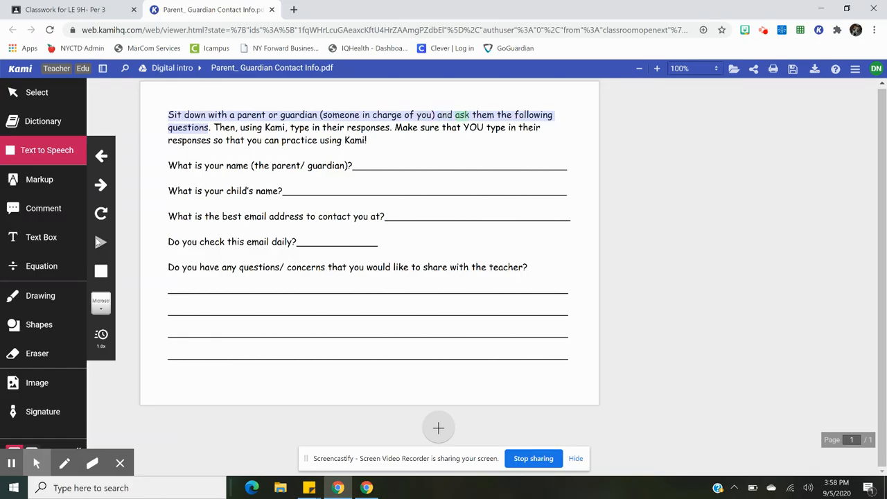
pyautogui.click(99, 273)
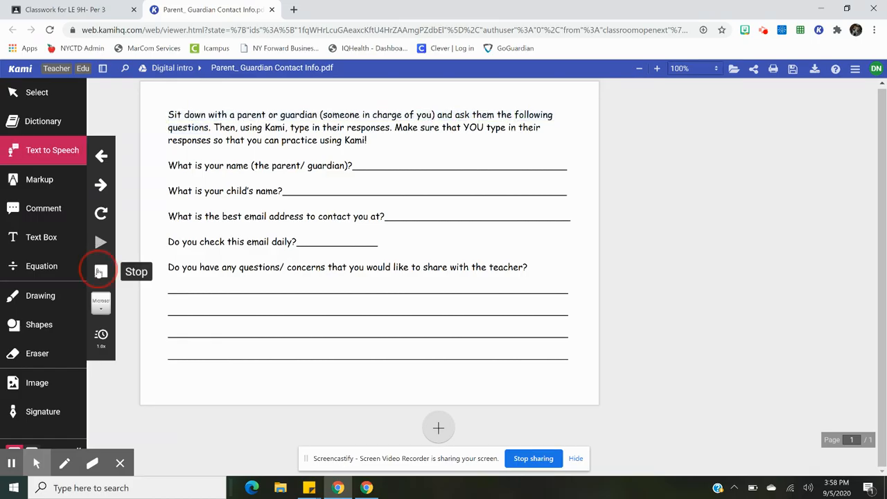
# - Highlight the opening sentence of the instructions, "Sit down with a parent or guardian… questions.", in yellow
pyautogui.click(59, 184)
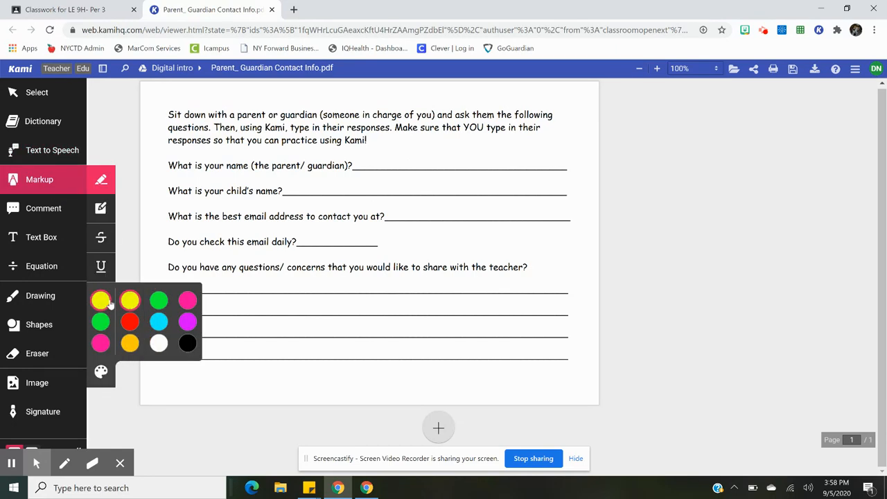
pyautogui.moveTo(168, 115); pyautogui.dragTo(214, 128)
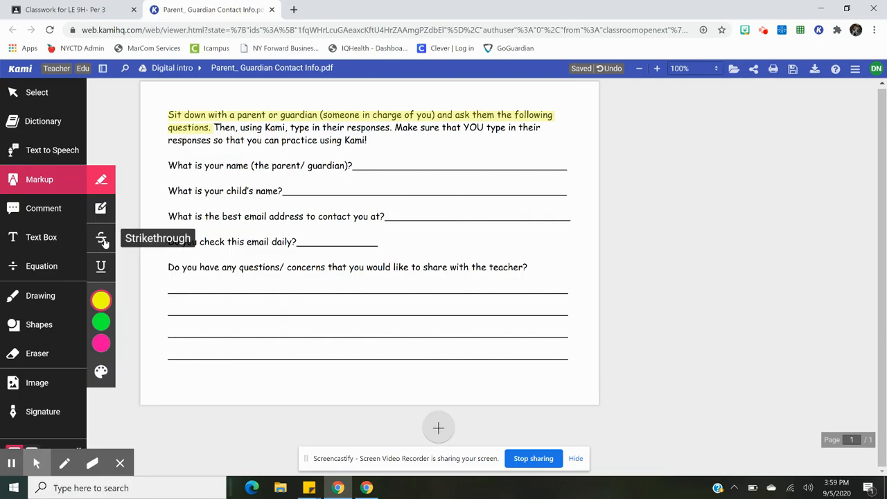
# - Attach a text comment greeting the teacher to the sentence starting "Make sure that YOU type in their responses"
pyautogui.click(54, 211)
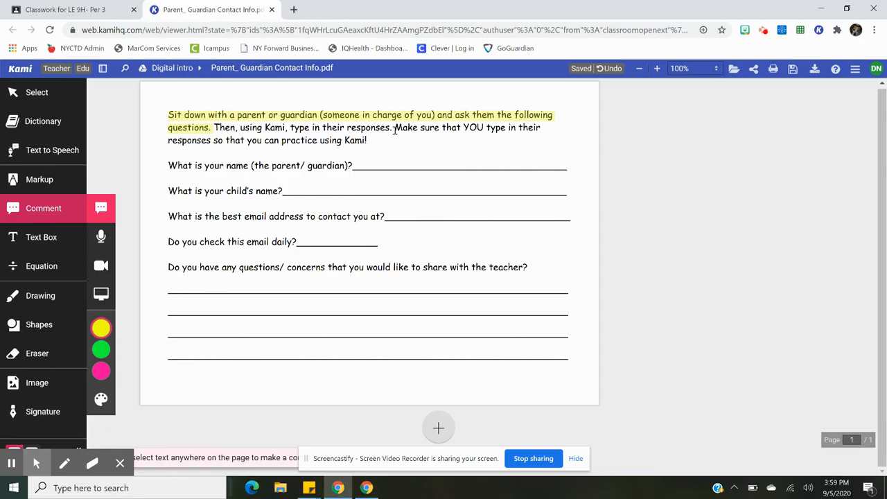
pyautogui.moveTo(395, 130); pyautogui.dragTo(548, 140)
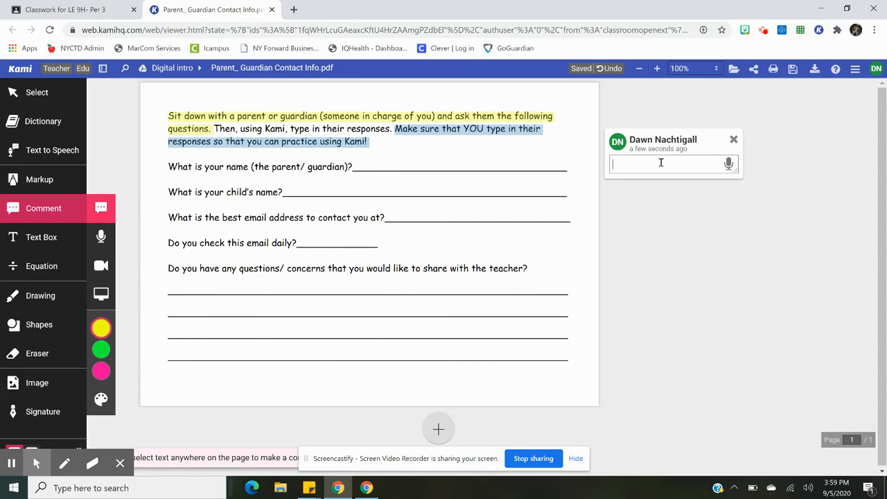
pyautogui.write('Hi Dr. Nachtigall!')
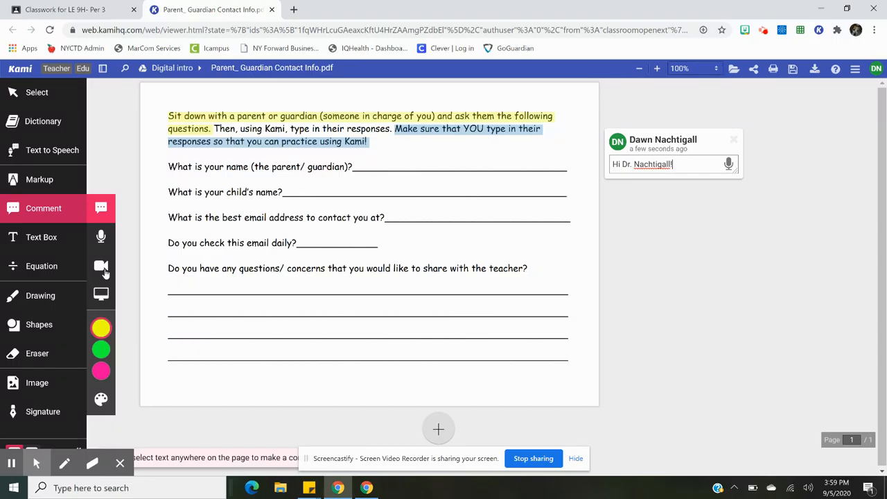
# - Add a red text box with the parent's full name on the parent/guardian name line
pyautogui.click(45, 239)
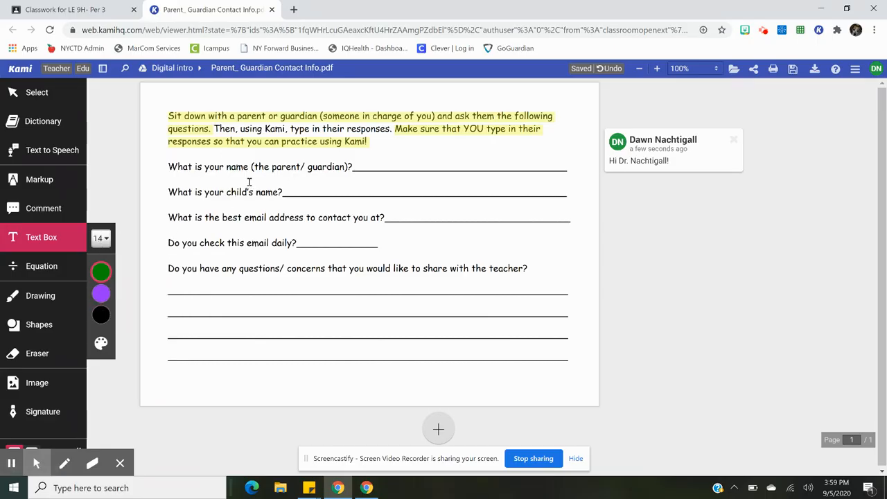
pyautogui.moveTo(106, 297)
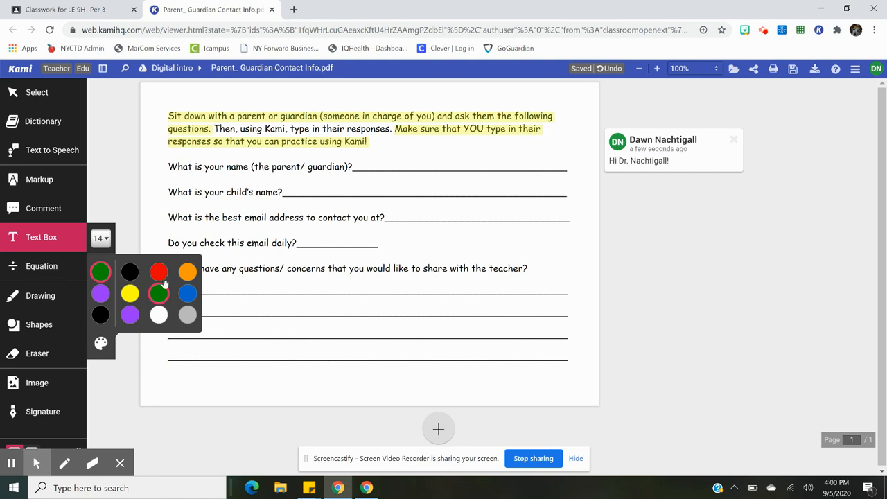
pyautogui.click(160, 275)
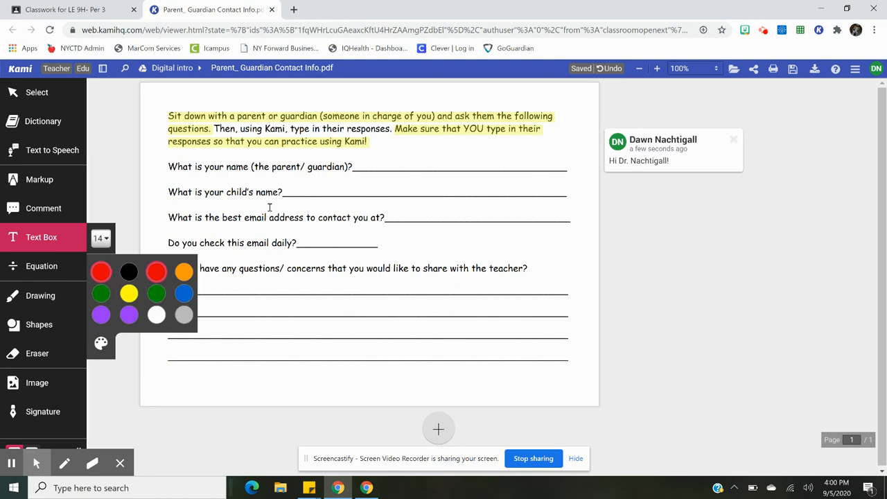
pyautogui.click(370, 165)
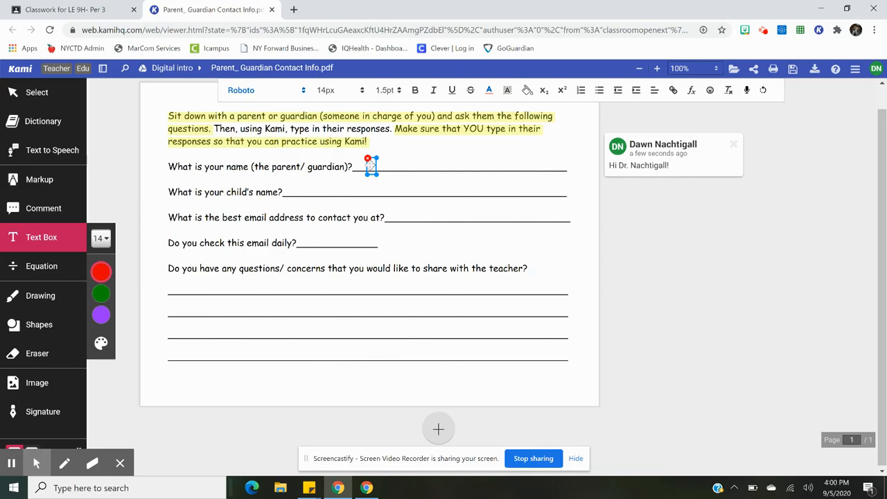
pyautogui.write('Greg Smith')
# - Add a red text box with the child's full name on the line for the child's name
pyautogui.click(310, 193)
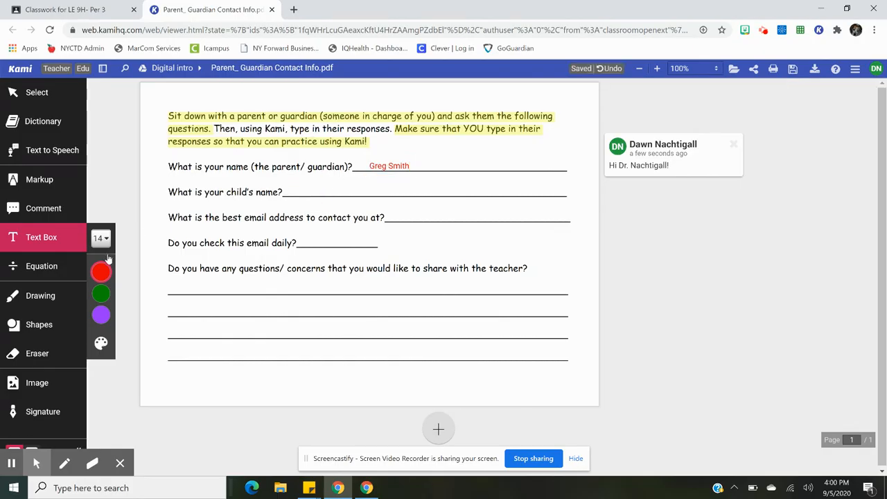
pyautogui.click(318, 191)
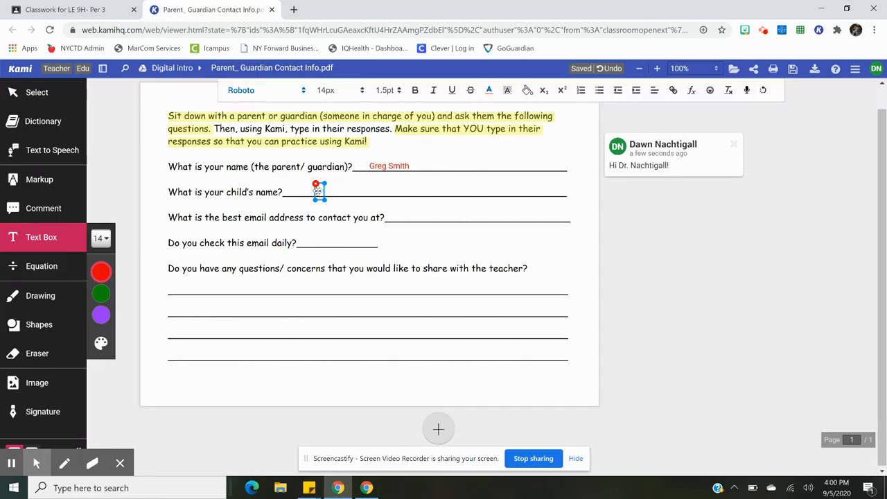
pyautogui.write('John Smith')
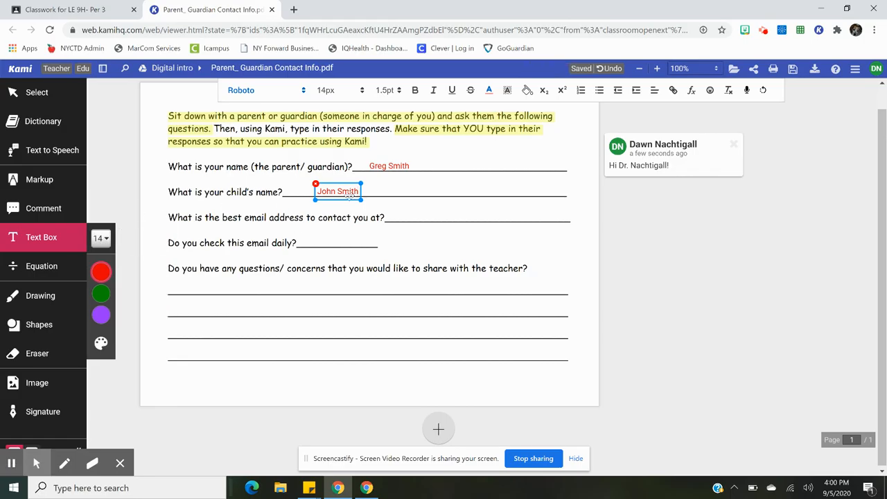
# - Set the font size of the surname in the child's name text box to 18px
pyautogui.click(378, 165)
pyautogui.click(344, 190)
pyautogui.doubleClick(339, 192)
pyautogui.click(361, 91)
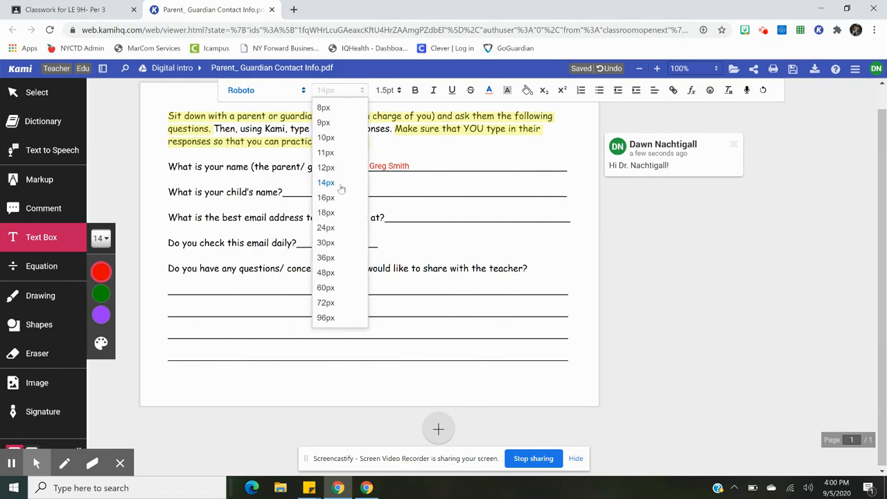
pyautogui.click(326, 213)
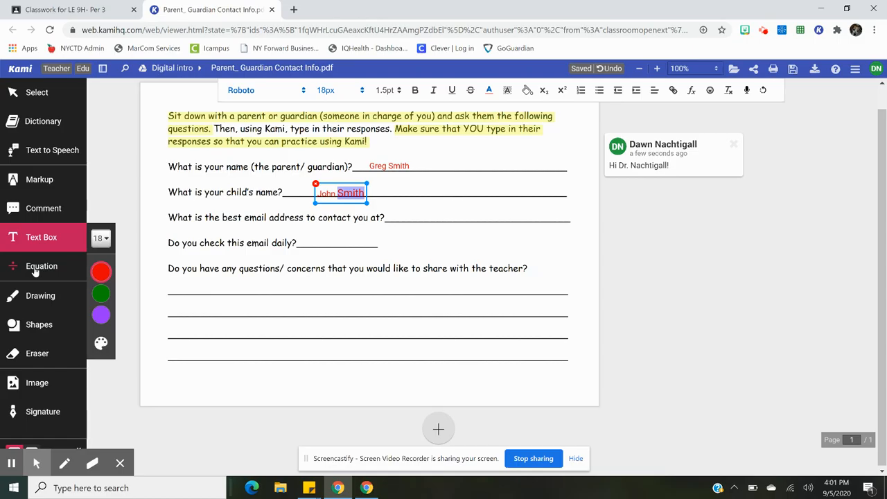
# - Draw a red smiley face with two line eyes, a dot nose and a curved mouth on the answer lines, using stroke size 2
pyautogui.click(64, 297)
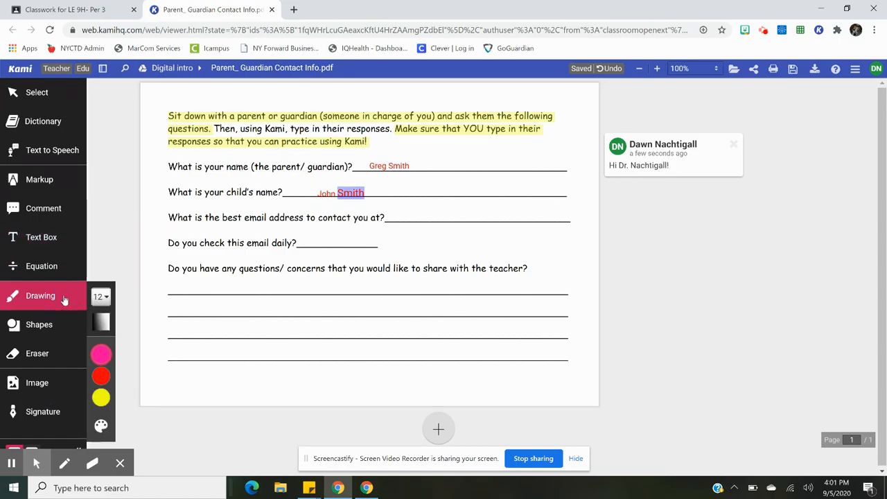
pyautogui.click(99, 356)
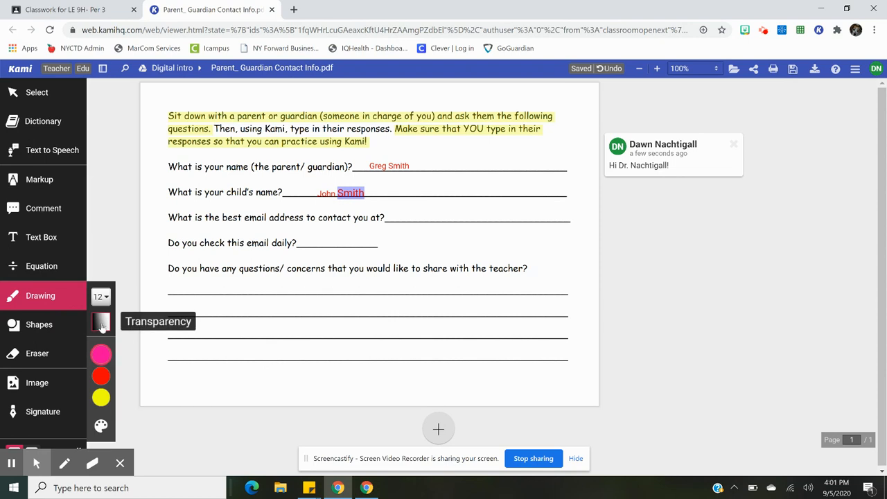
pyautogui.click(101, 297)
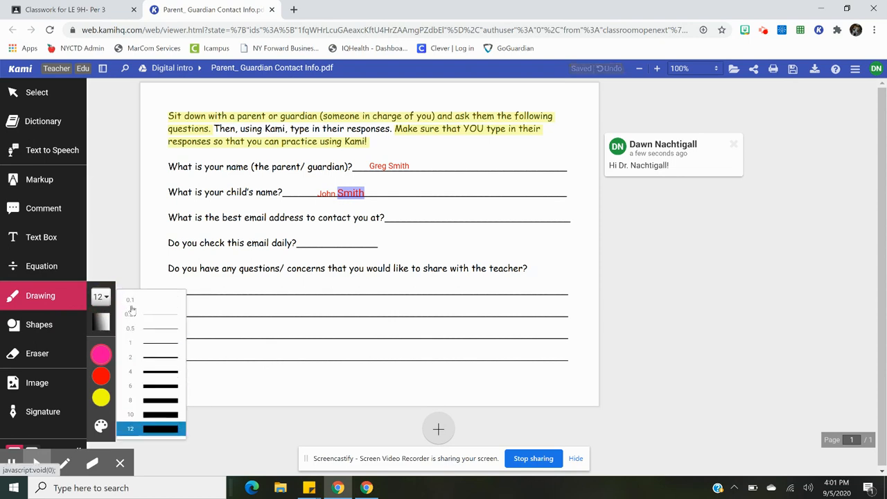
pyautogui.click(154, 359)
pyautogui.moveTo(102, 375)
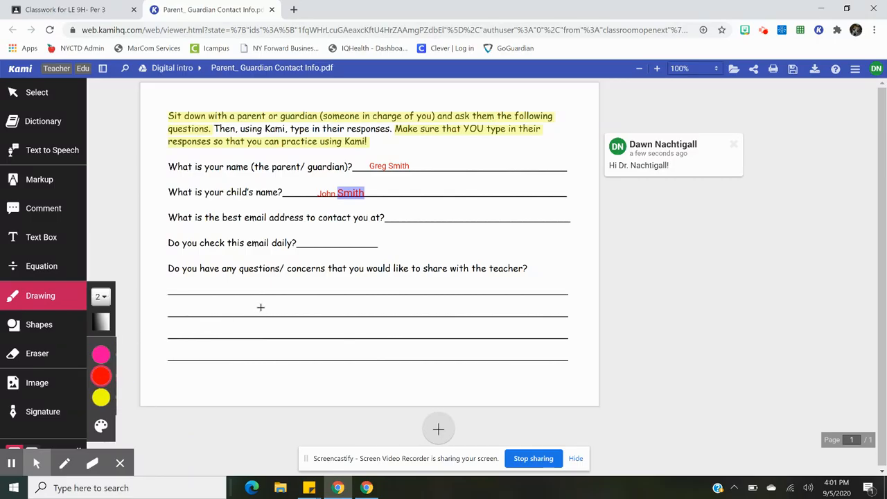
pyautogui.moveTo(266, 293)
pyautogui.mouseDown()
pyautogui.moveTo(265, 319)
pyautogui.moveTo(283, 307)
pyautogui.moveTo(269, 350)
pyautogui.moveTo(296, 342)
pyautogui.moveTo(297, 331)
pyautogui.mouseUp()
pyautogui.click(276, 331)
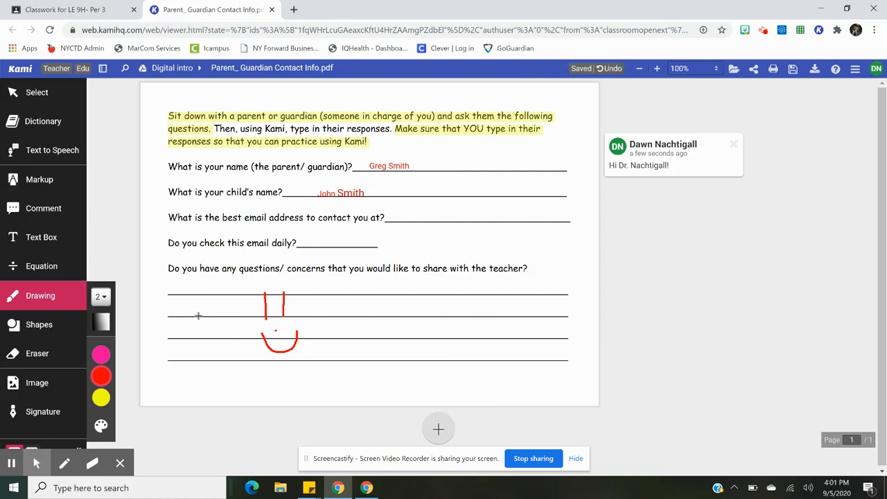
# - Draw an orange circle outline around the smiley face
pyautogui.click(51, 329)
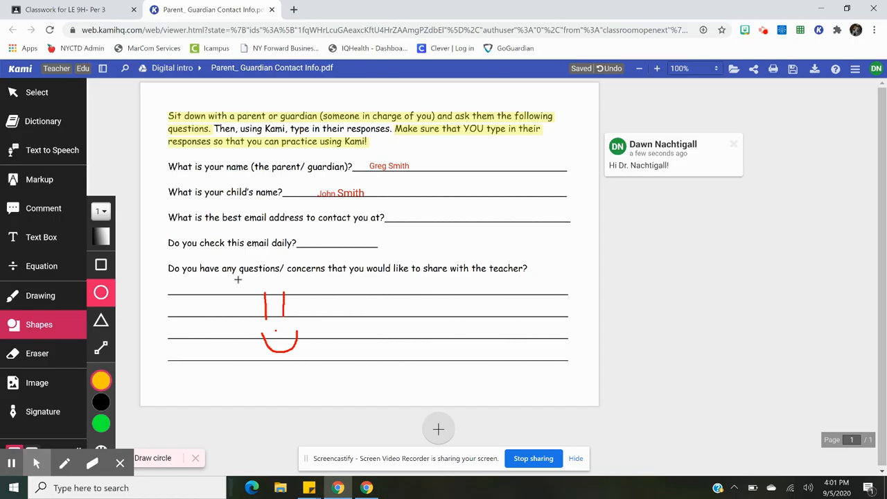
pyautogui.moveTo(238, 279); pyautogui.dragTo(323, 366)
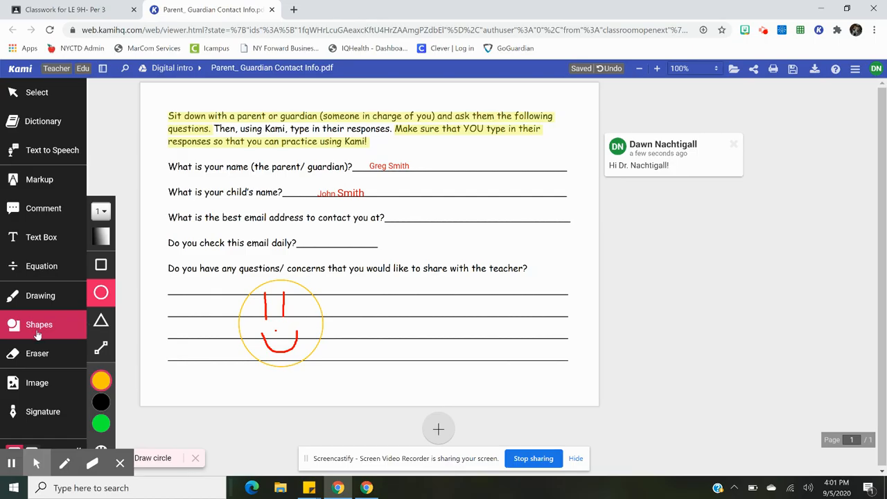
# - Erase the circle and all strokes of the smiley face from the answer lines
pyautogui.click(53, 359)
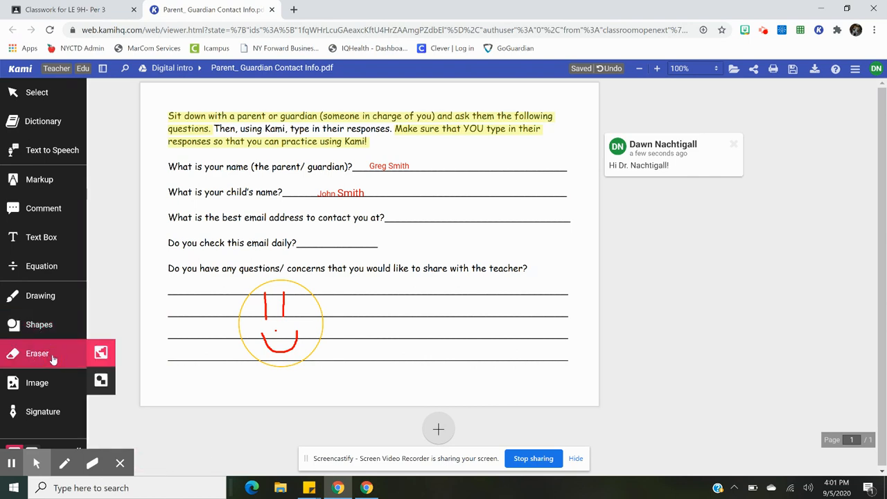
pyautogui.click(246, 300)
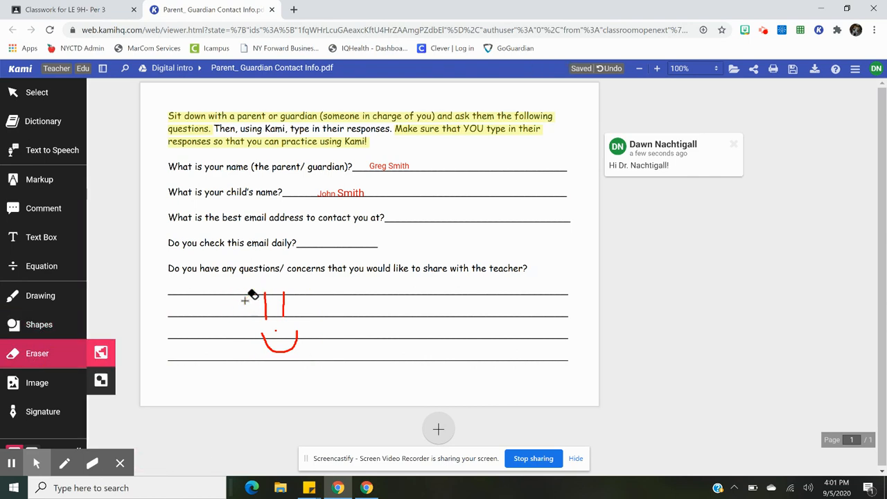
pyautogui.click(264, 303)
pyautogui.click(284, 303)
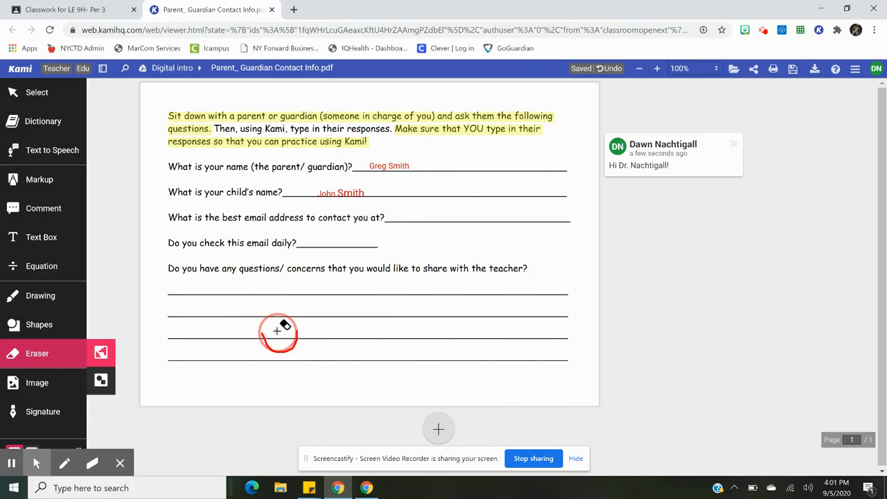
pyautogui.click(295, 345)
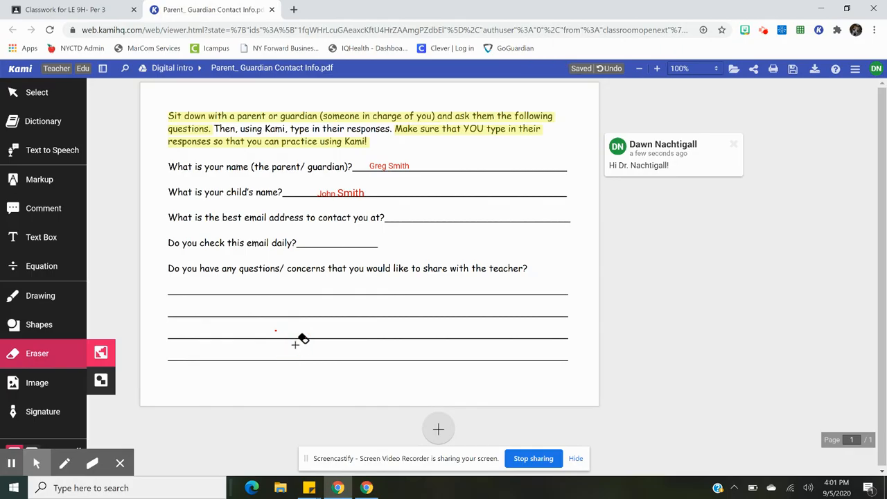
pyautogui.click(276, 330)
# - Start adding an image to the document
pyautogui.click(43, 390)
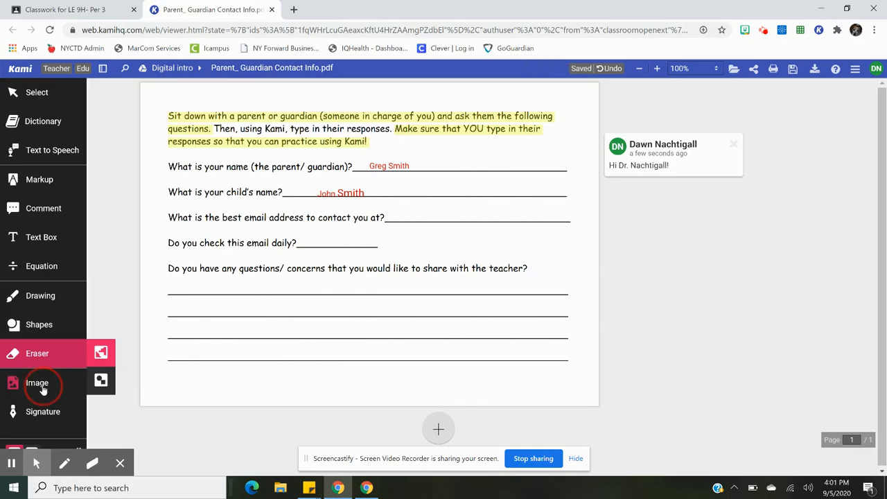